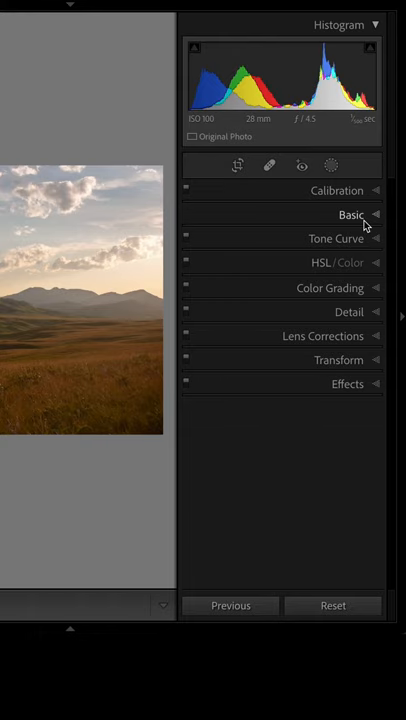
# Add a new Select Sky mask that automatically detects the sky.
pyautogui.click(331, 167)
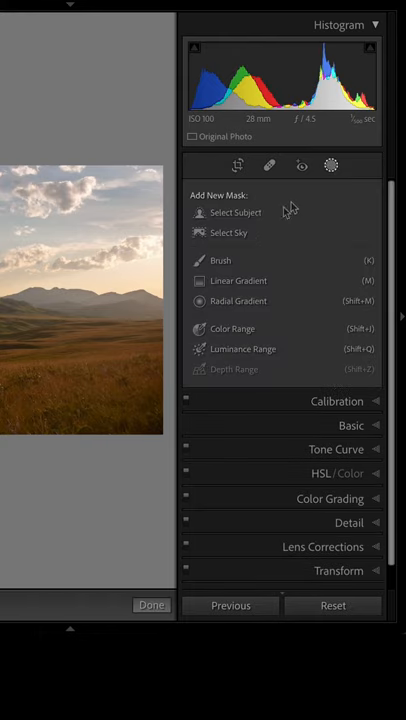
pyautogui.click(243, 236)
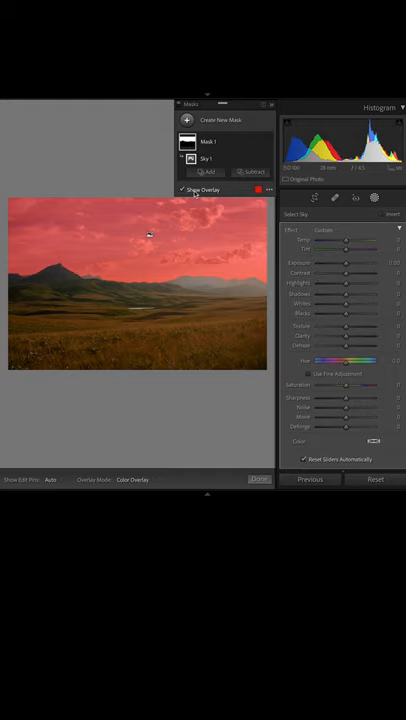
# Turn off Show Overlay so the red mask tint disappears from the photo.
pyautogui.click(193, 191)
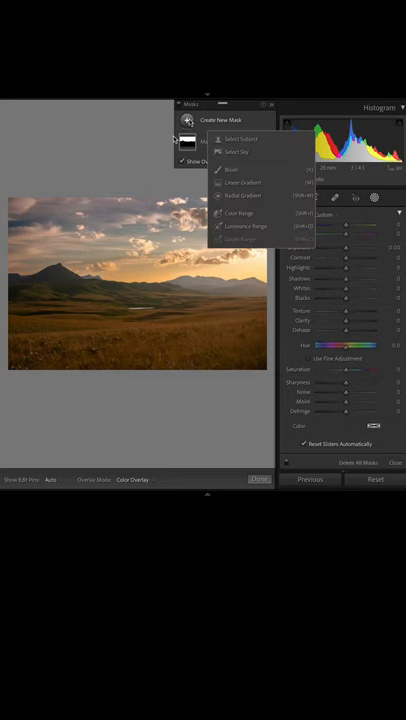
# Add a second Select Sky mask, invert it onto the foreground land, and hide the overlay with O.
pyautogui.click(215, 151)
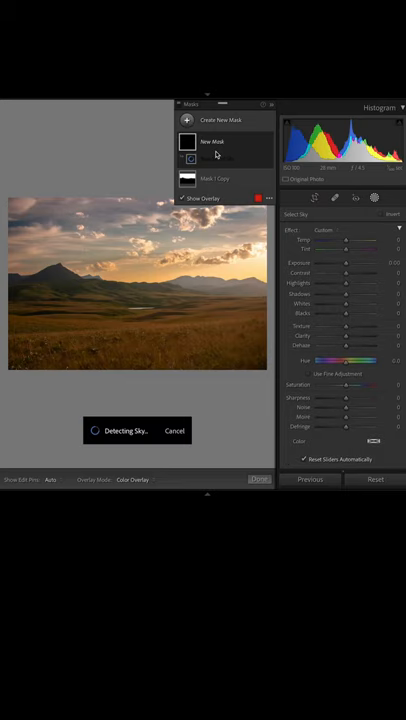
pyautogui.click(381, 215)
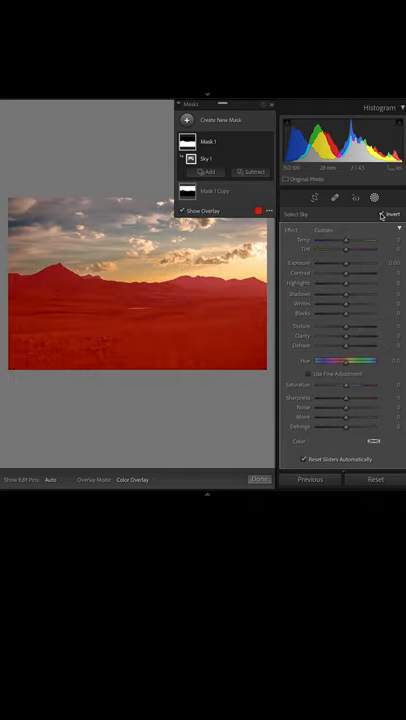
pyautogui.press('o')
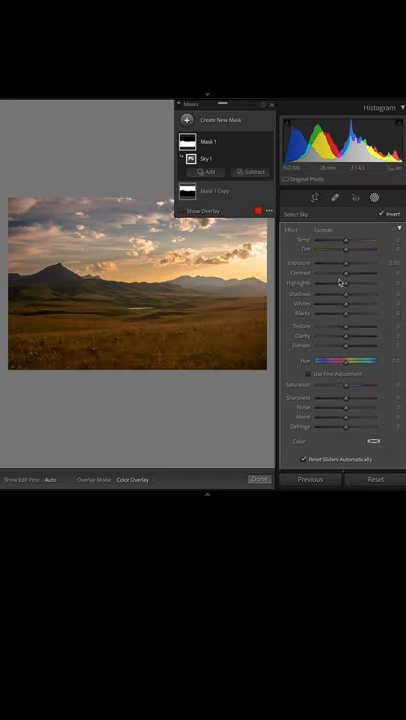
# Set the foreground mask to Exposure 0.62 and Blacks -27, toggling masks off and on to compare.
pyautogui.moveTo(346, 262); pyautogui.dragTo(349, 262)
pyautogui.moveTo(346, 313)
pyautogui.mouseDown()
pyautogui.moveTo(339, 313)
pyautogui.moveTo(350, 345)
pyautogui.moveTo(344, 386)
pyautogui.mouseUp()
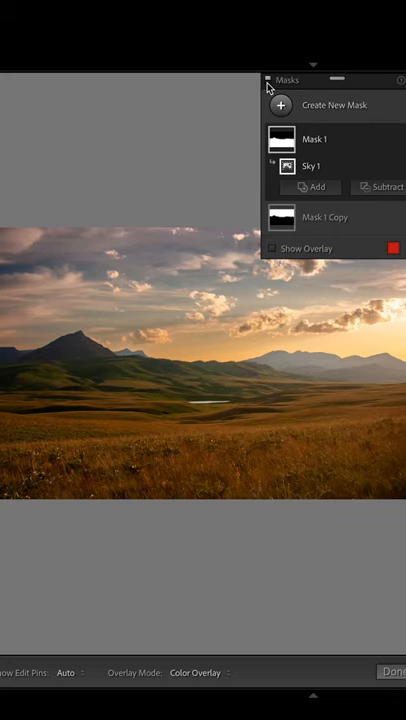
pyautogui.click(267, 84)
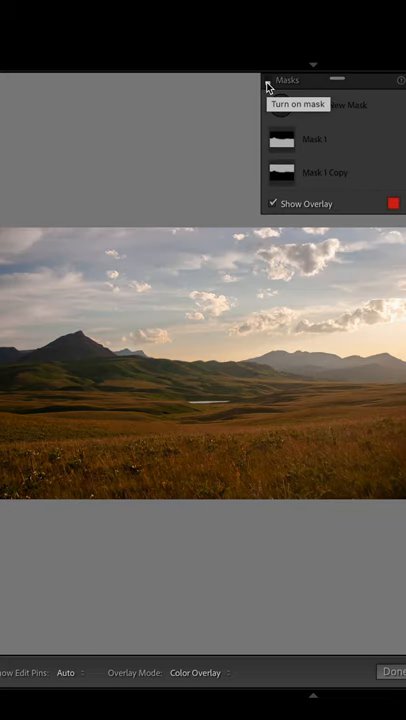
pyautogui.click(267, 84)
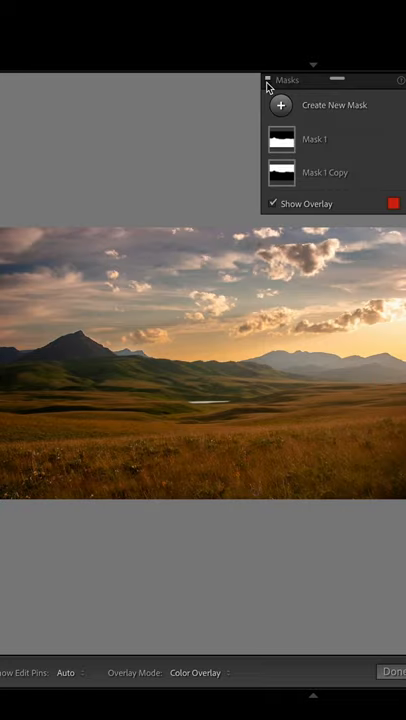